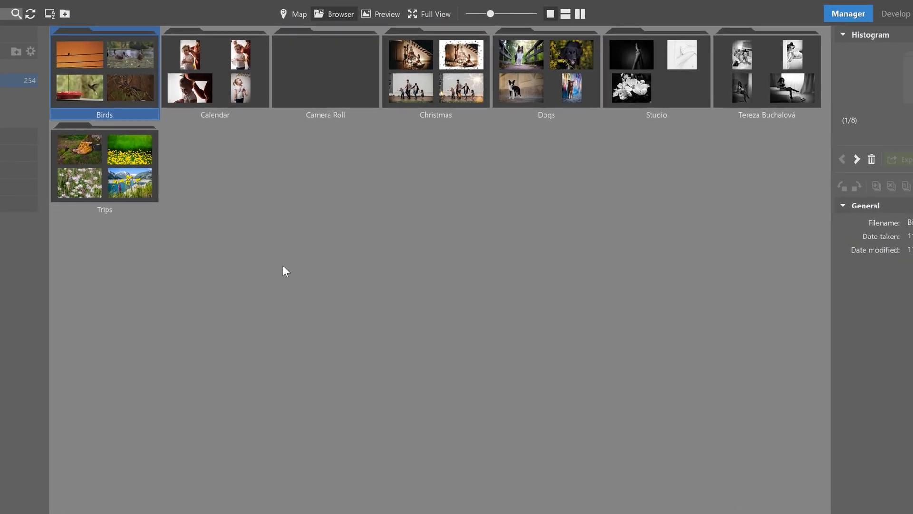
Open the Calendar folder, look through its 81 photos, then return to Pictures.
{"action": "double_click", "coordinate": [153, 161]}
{"action": "double_click", "coordinate": [227, 70]}
{"action": "scroll", "coordinate": [590, 204], "scroll_direction": "down", "scroll_amount": 2}
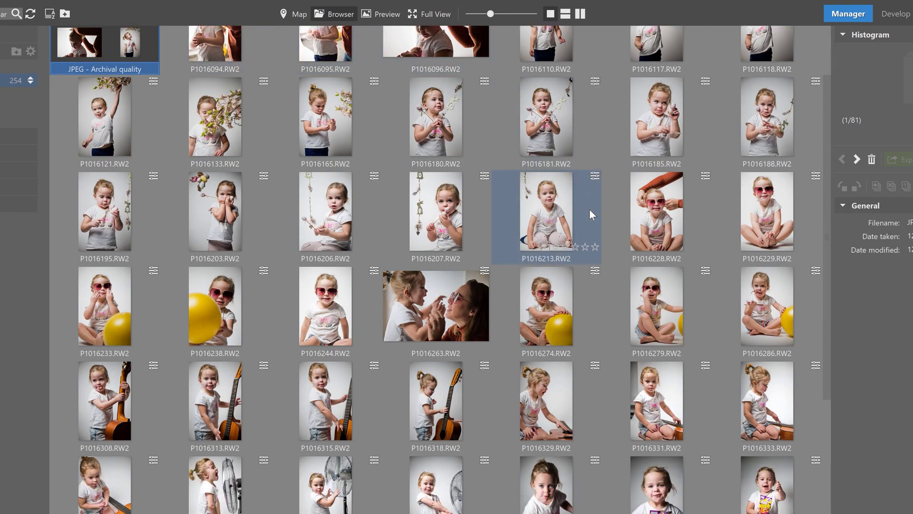
{"action": "scroll", "coordinate": [590, 212], "scroll_direction": "down", "scroll_amount": 7}
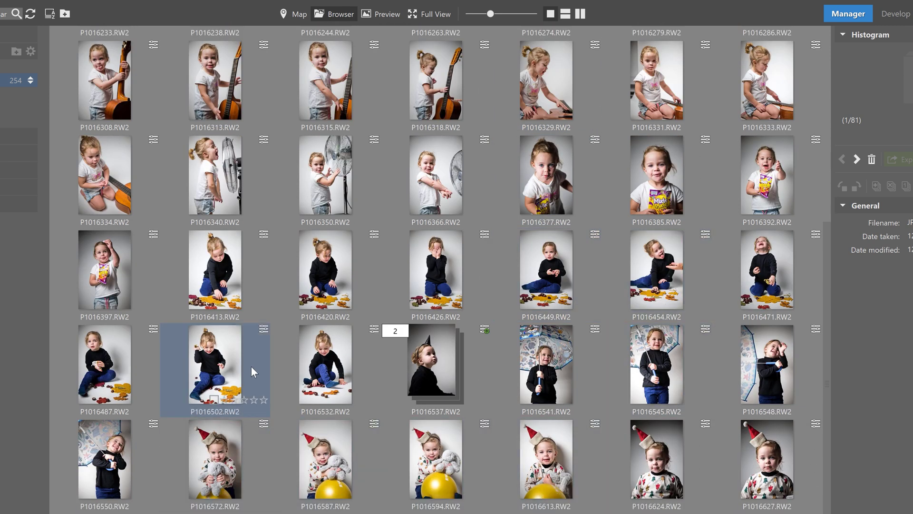
{"action": "scroll", "coordinate": [270, 293], "scroll_direction": "up", "scroll_amount": 5}
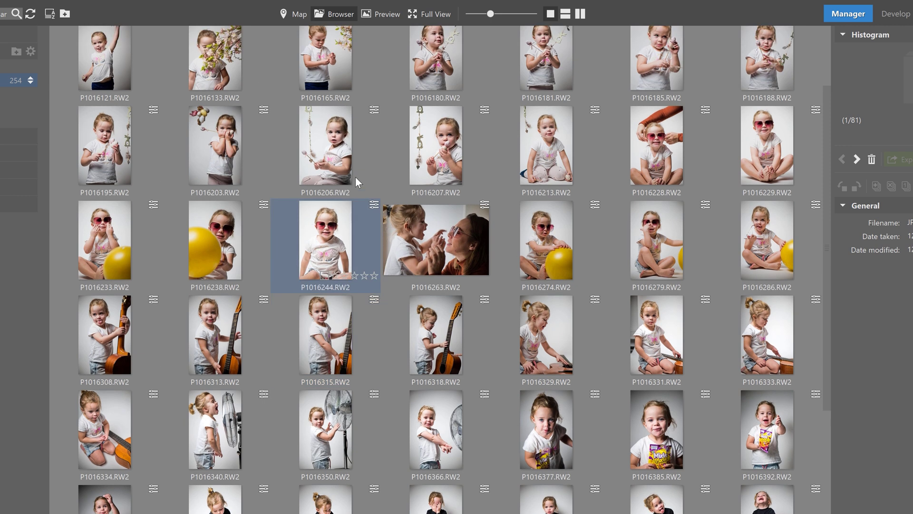
{"action": "scroll", "coordinate": [666, 252], "scroll_direction": "up", "scroll_amount": 2}
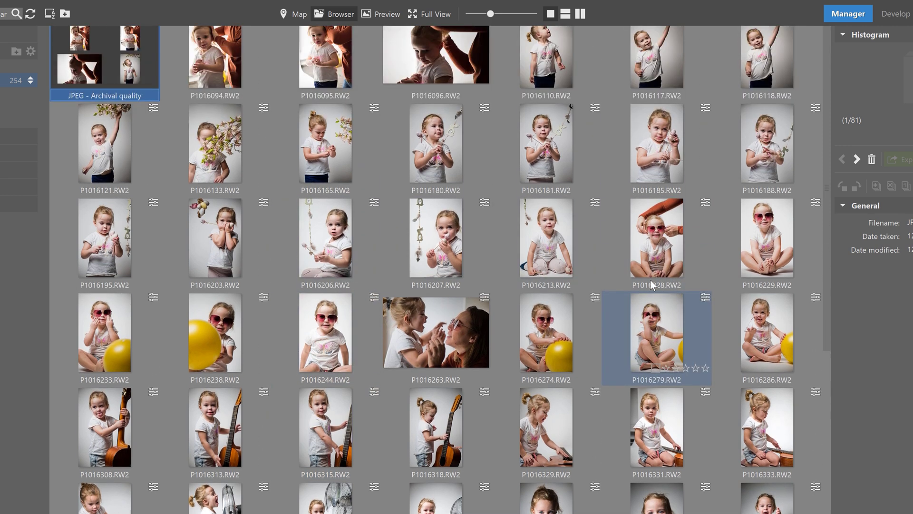
{"action": "scroll", "coordinate": [650, 284], "scroll_direction": "up", "scroll_amount": 1}
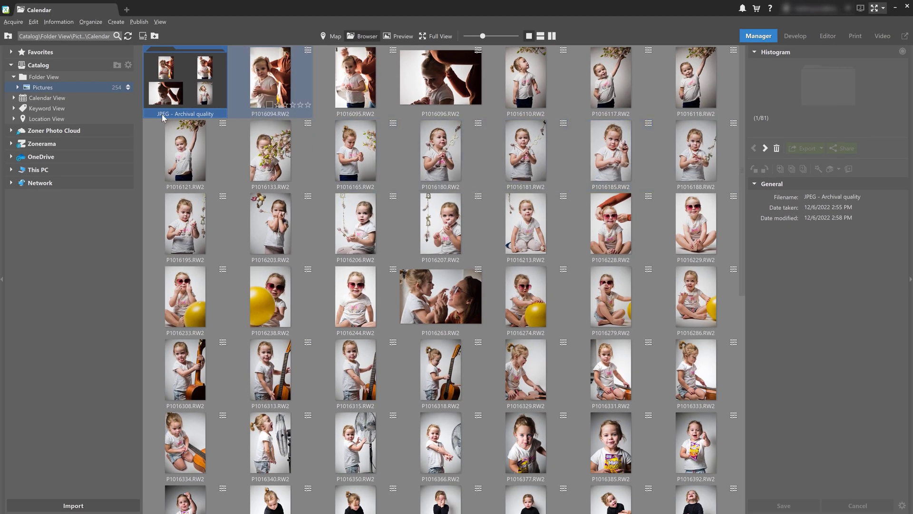
{"action": "left_click", "coordinate": [60, 87]}
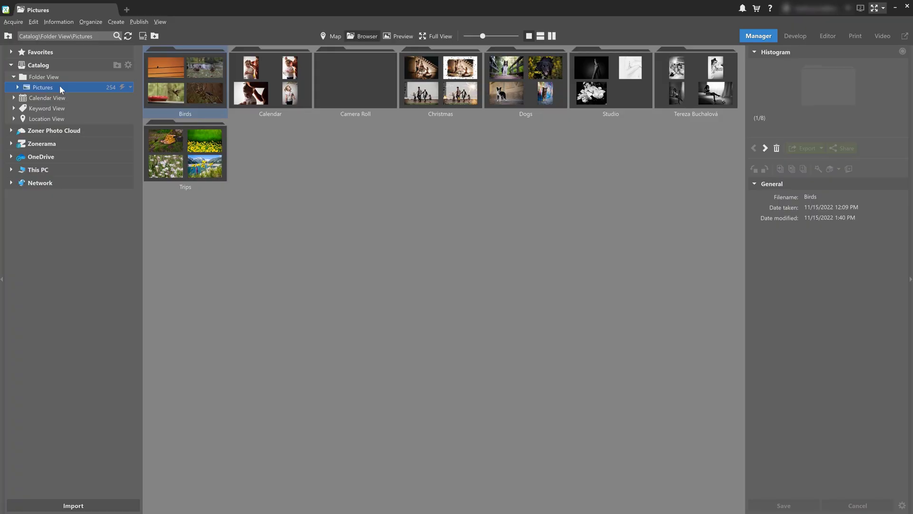
Open Preferences from the account menu and show the Catalog page.
{"action": "left_click", "coordinate": [804, 9]}
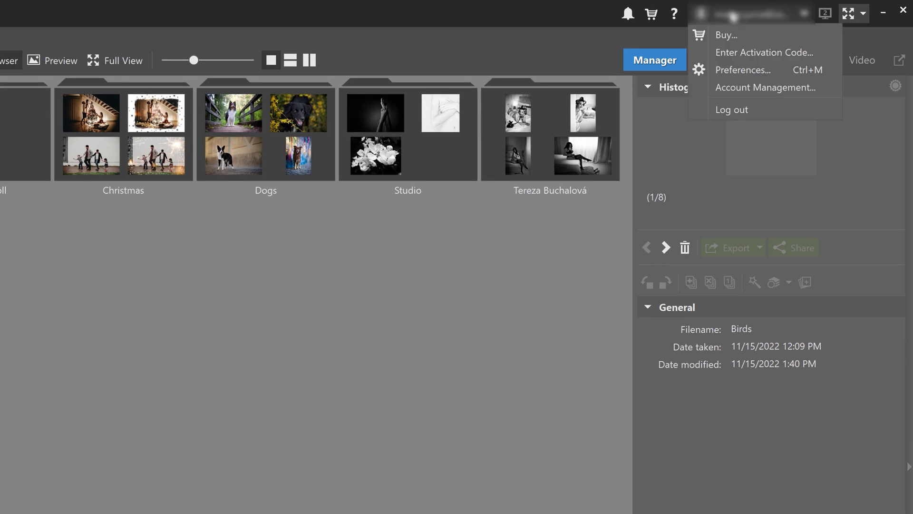
{"action": "left_click", "coordinate": [728, 68]}
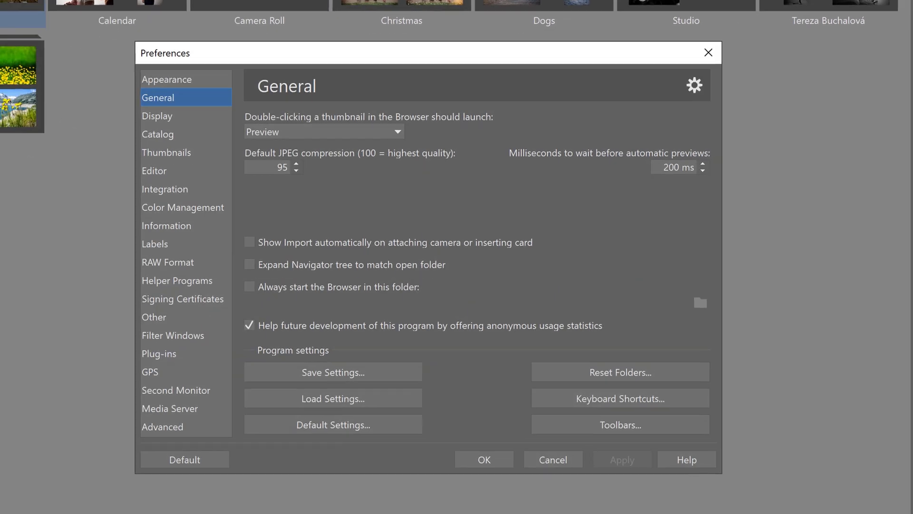
{"action": "left_click", "coordinate": [167, 134]}
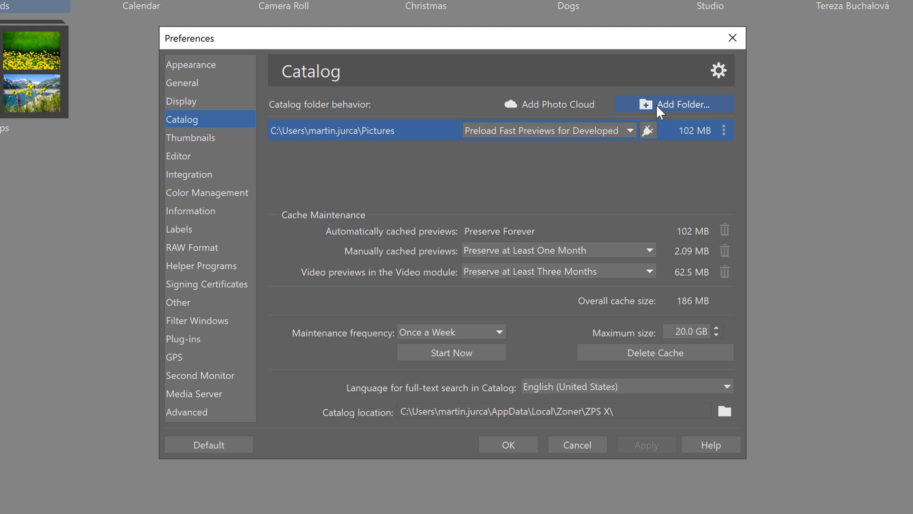
Add Documents\Client as a second Catalog folder.
{"action": "left_click", "coordinate": [657, 105]}
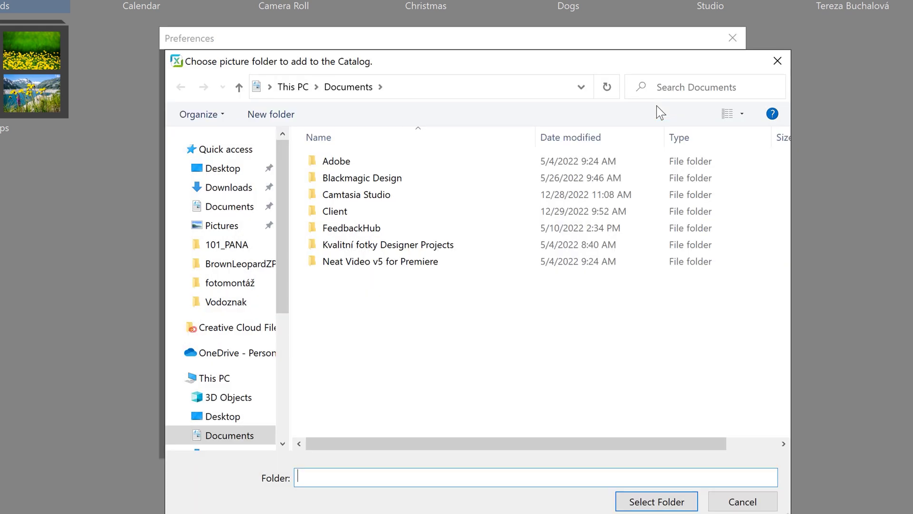
{"action": "left_click", "coordinate": [367, 210]}
{"action": "double_click", "coordinate": [367, 209]}
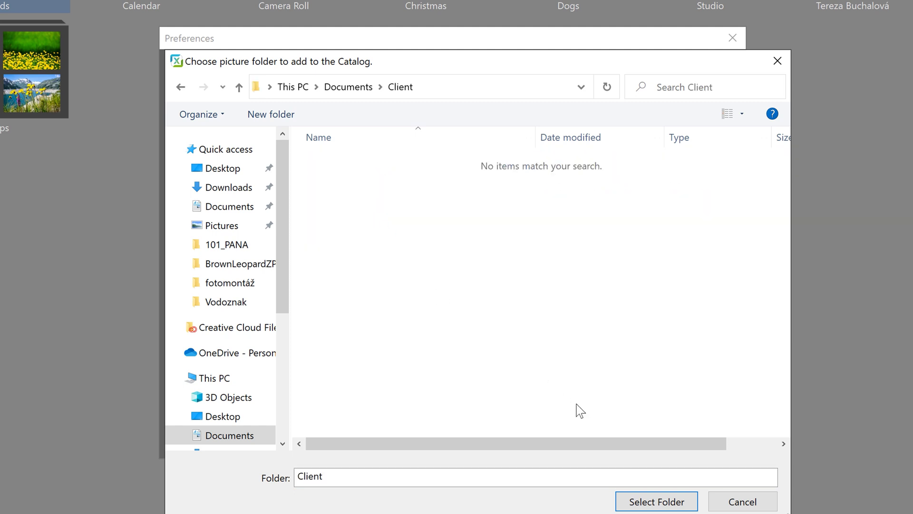
{"action": "left_click", "coordinate": [650, 502]}
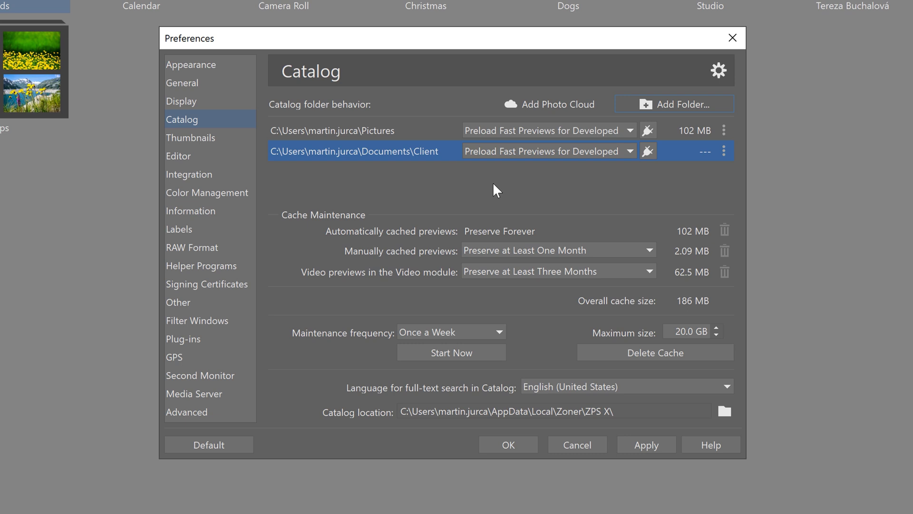
Make Pictures preload Smart RAWs, keep Client's preload setting, then apply and close Preferences.
{"action": "left_click", "coordinate": [515, 125]}
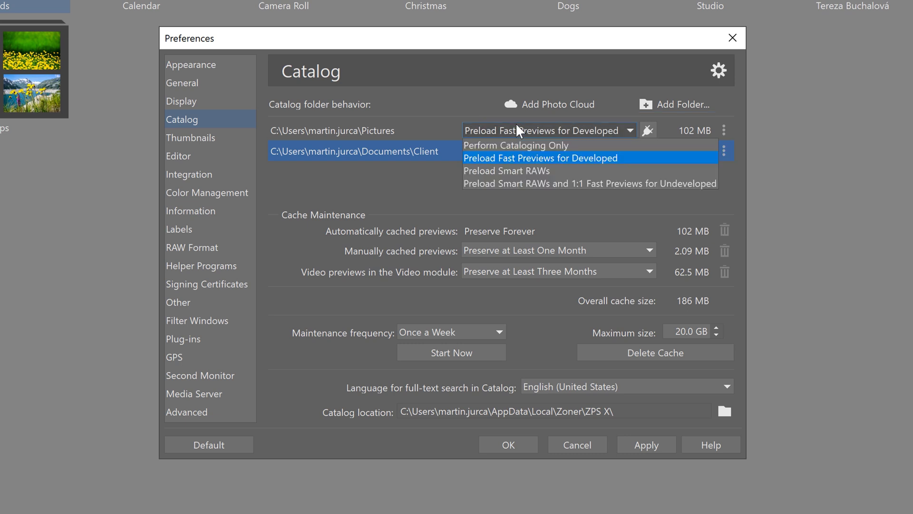
{"action": "left_click", "coordinate": [519, 171]}
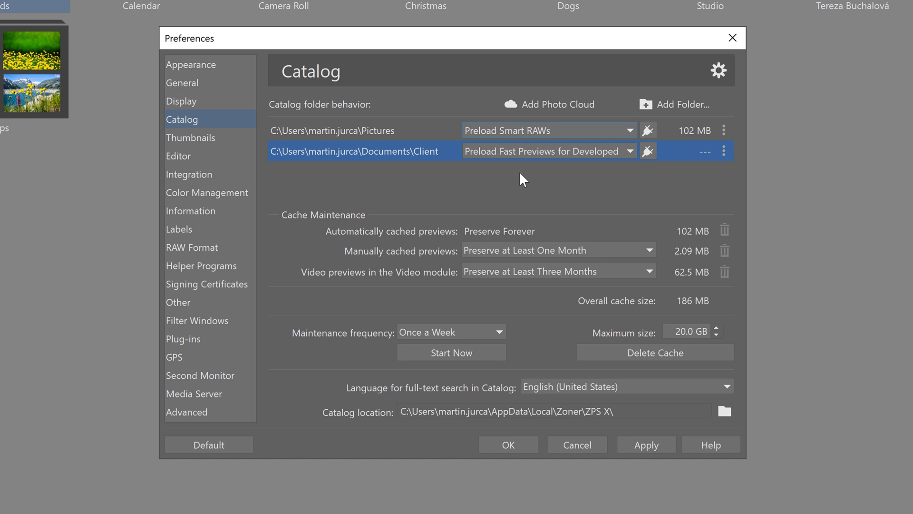
{"action": "left_click", "coordinate": [518, 148]}
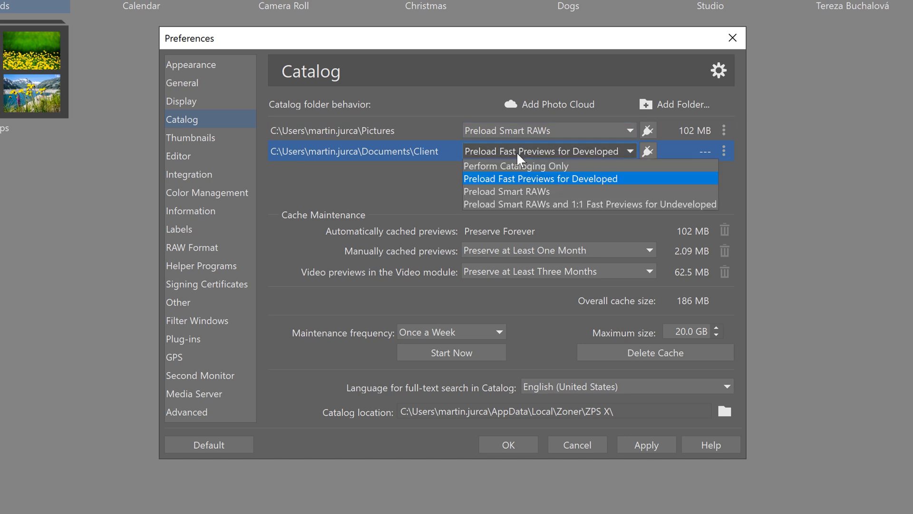
{"action": "left_click", "coordinate": [513, 176]}
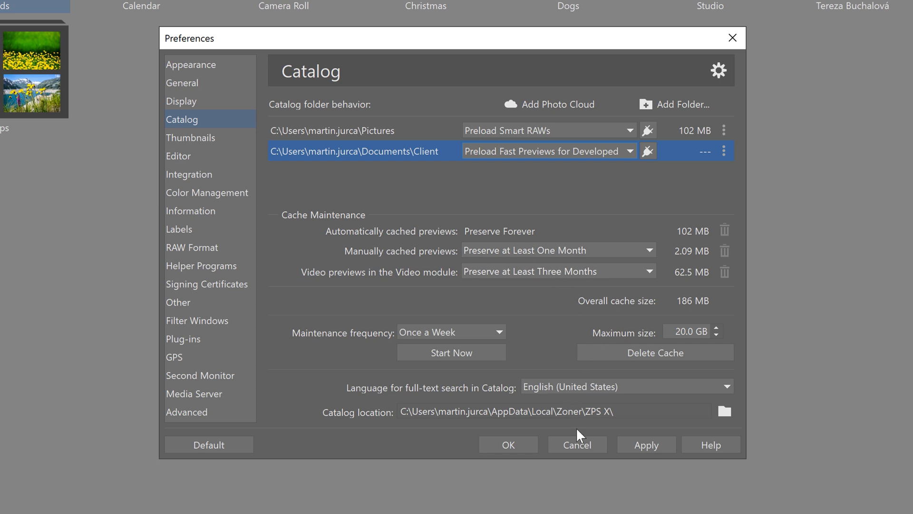
{"action": "left_click", "coordinate": [624, 450]}
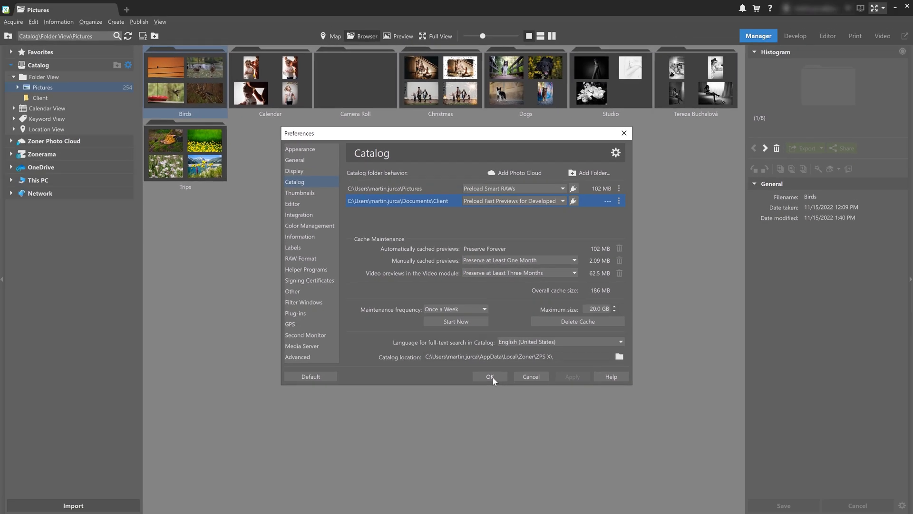
{"action": "left_click", "coordinate": [508, 444]}
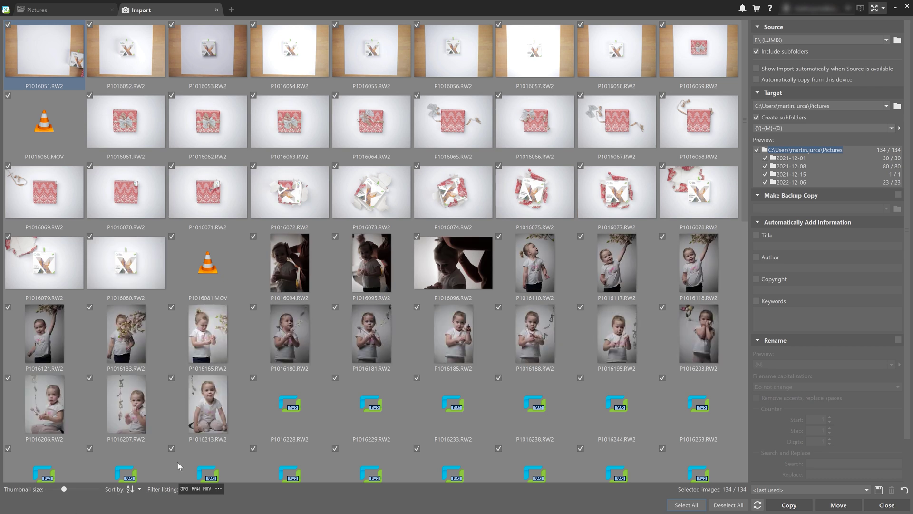
Browse the 134 import thumbnails and review the Source choices without changing them.
{"action": "scroll", "coordinate": [233, 438], "scroll_direction": "down", "scroll_amount": 3}
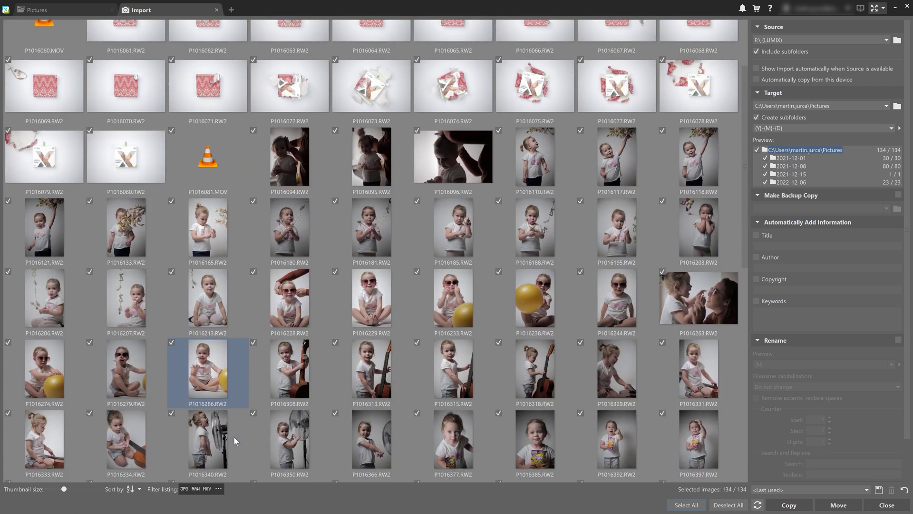
{"action": "scroll", "coordinate": [234, 437], "scroll_direction": "down", "scroll_amount": 6}
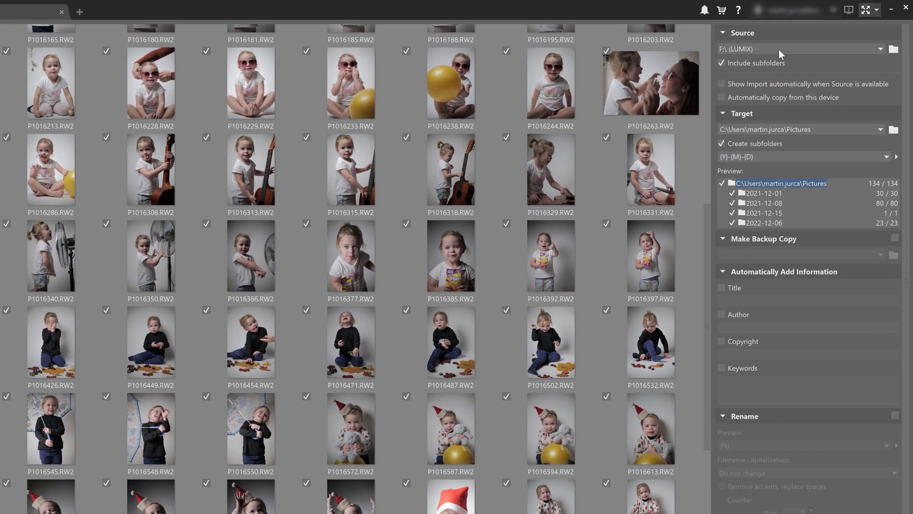
{"action": "left_click", "coordinate": [804, 39]}
{"action": "left_click", "coordinate": [749, 58]}
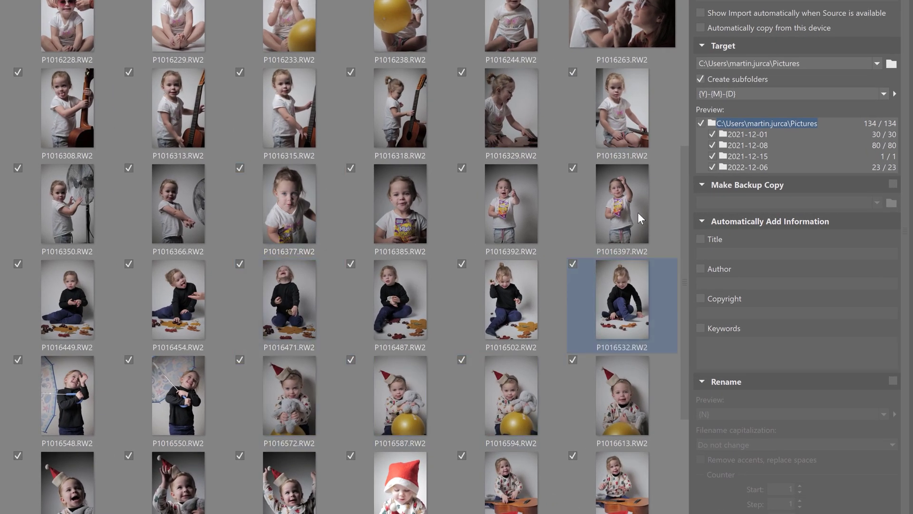
Select only the 80 photos from 2021-12-08 and target the Documents\Client folder.
{"action": "left_click", "coordinate": [701, 124]}
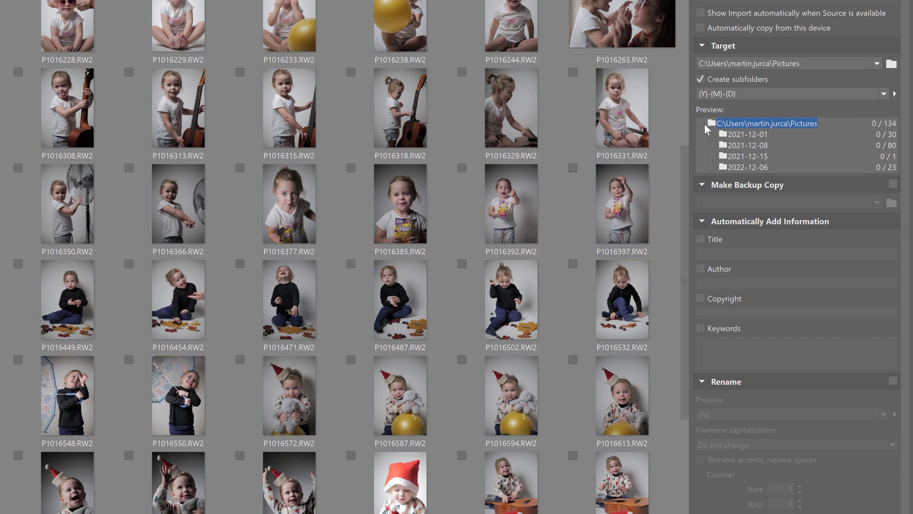
{"action": "left_click", "coordinate": [712, 145]}
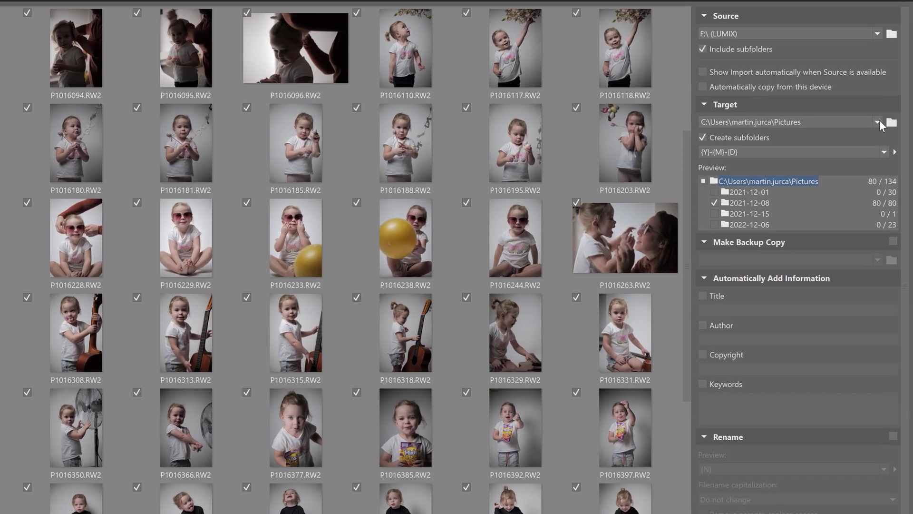
{"action": "left_click", "coordinate": [887, 106]}
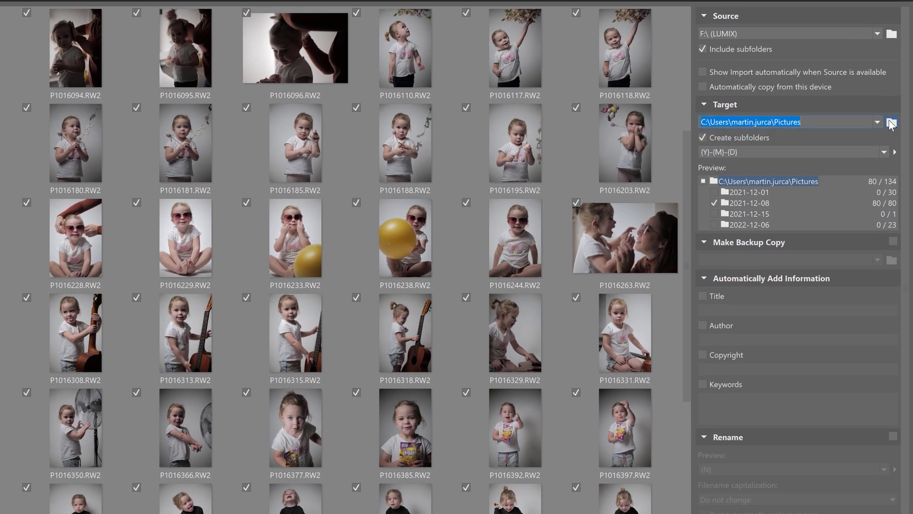
{"action": "left_click", "coordinate": [891, 123]}
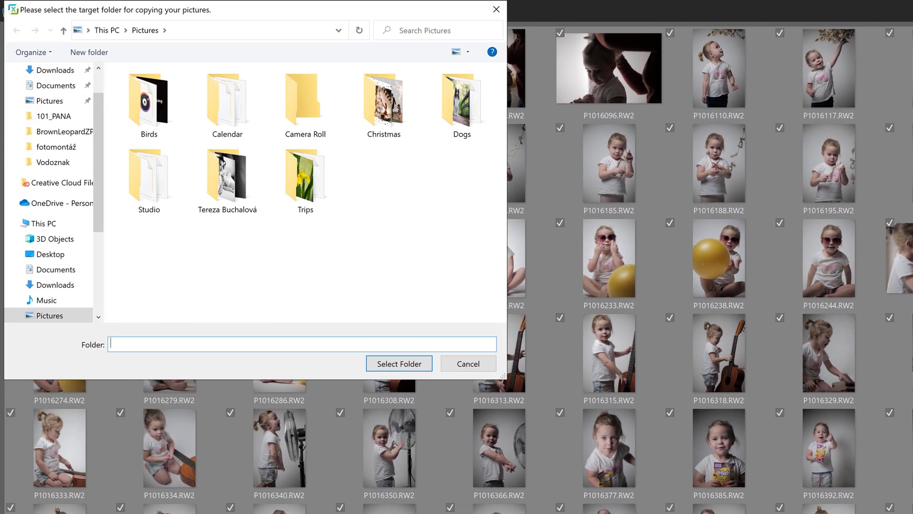
{"action": "left_click", "coordinate": [53, 270]}
{"action": "double_click", "coordinate": [155, 132]}
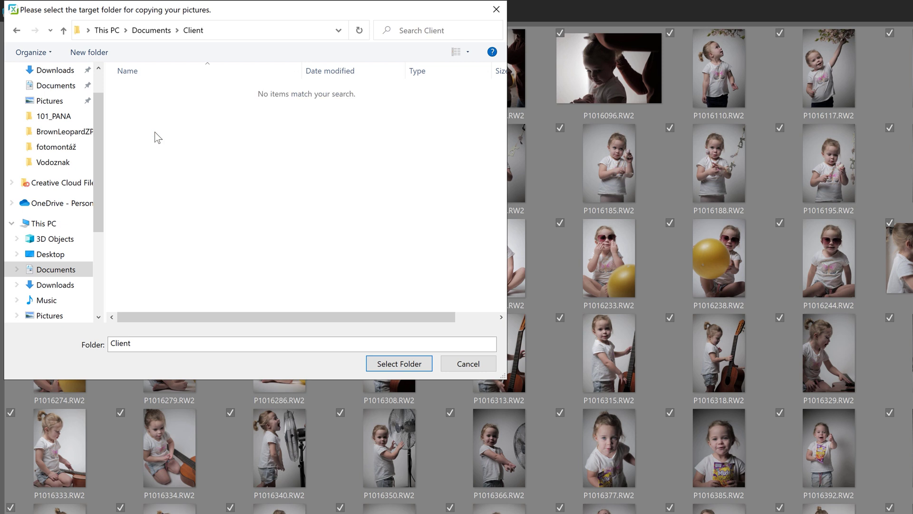
{"action": "left_click", "coordinate": [399, 363]}
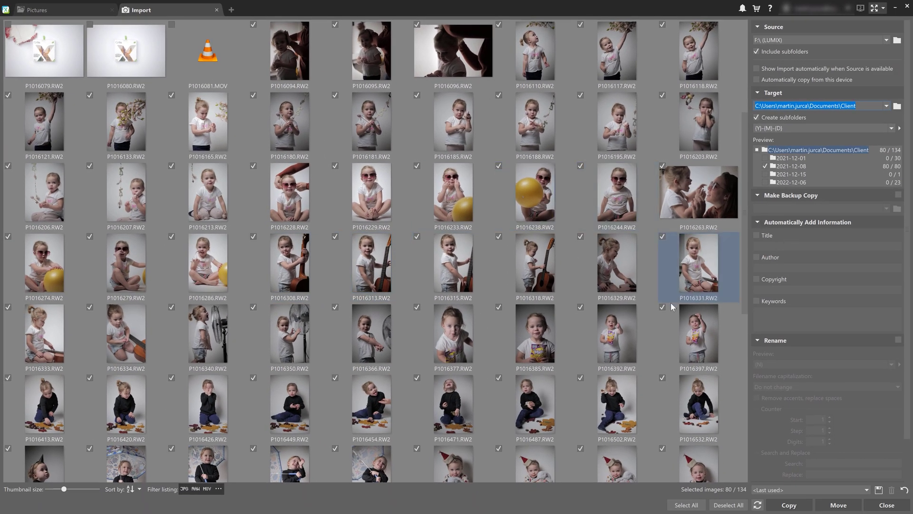
{"action": "scroll", "coordinate": [665, 317], "scroll_direction": "down", "scroll_amount": 1}
{"action": "scroll", "coordinate": [663, 311], "scroll_direction": "down", "scroll_amount": 1}
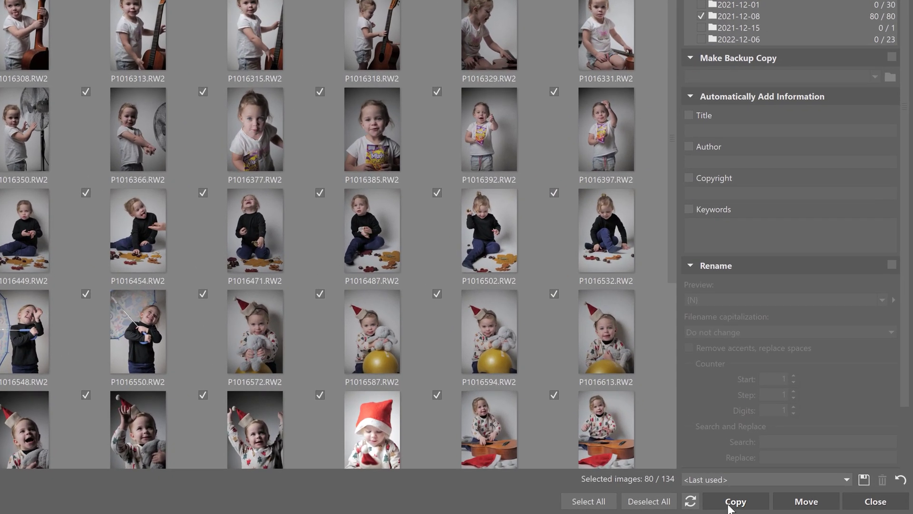
Copy the selected photos into Client, check notifications, and open Client's 2021-12-08 folder.
{"action": "left_click", "coordinate": [730, 506]}
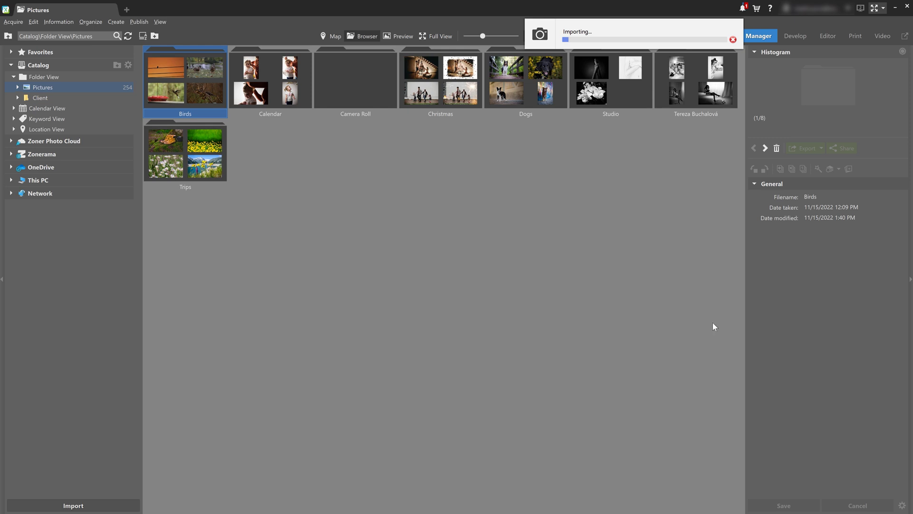
{"action": "left_click", "coordinate": [743, 7]}
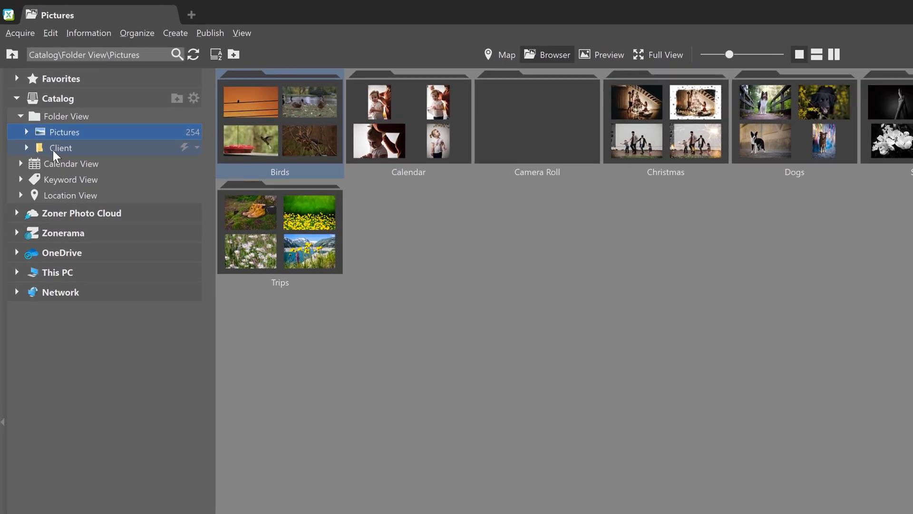
{"action": "left_click", "coordinate": [53, 150]}
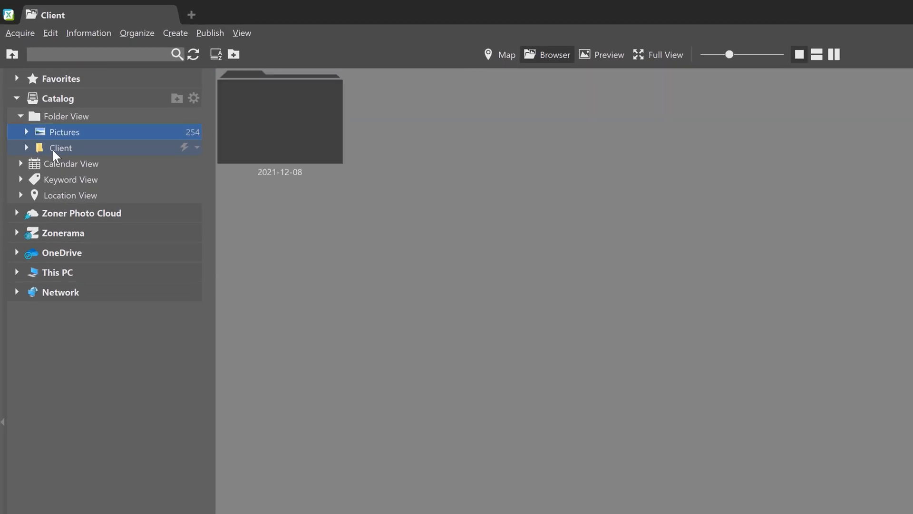
{"action": "double_click", "coordinate": [270, 123]}
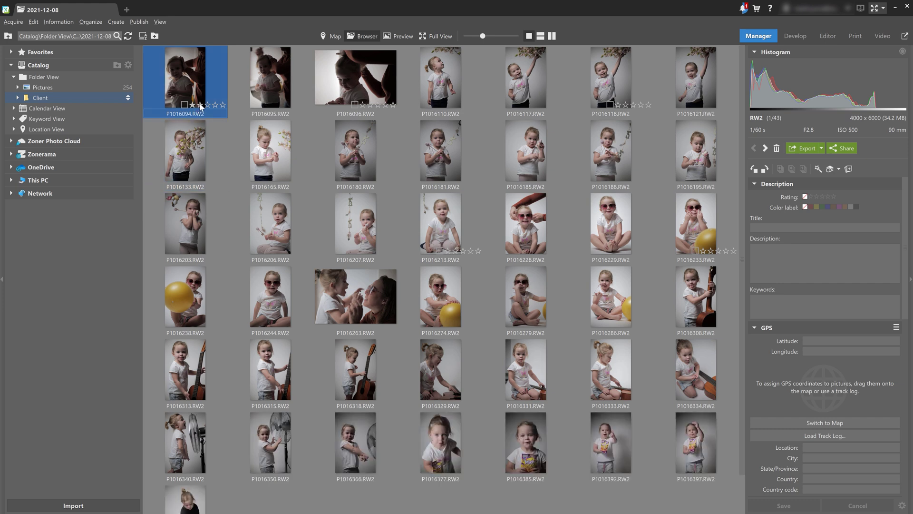
Rate P1016094 four stars and give P1016096 a red colour label.
{"action": "left_click", "coordinate": [216, 106]}
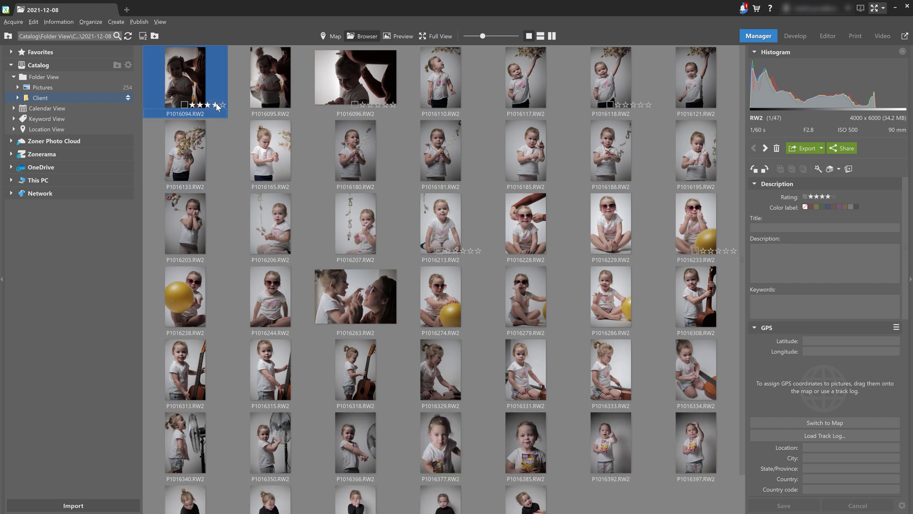
{"action": "left_click", "coordinate": [354, 104]}
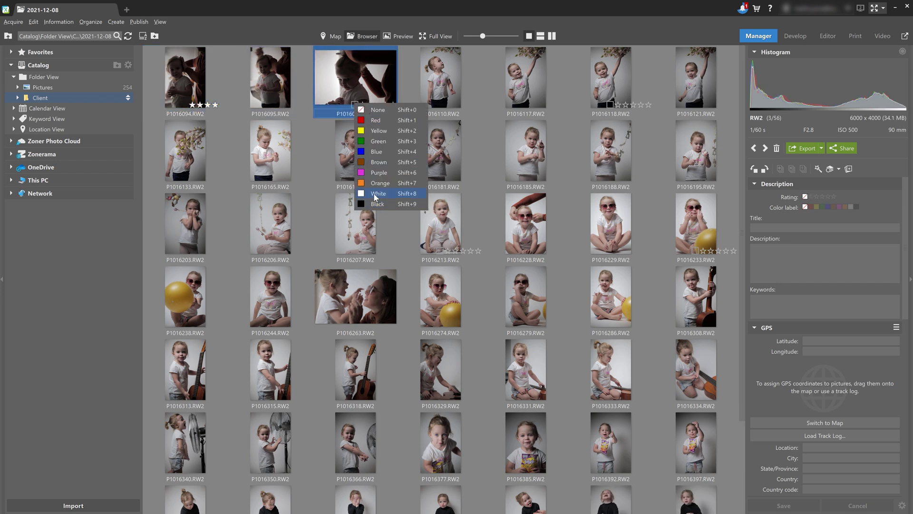
{"action": "left_click", "coordinate": [377, 121]}
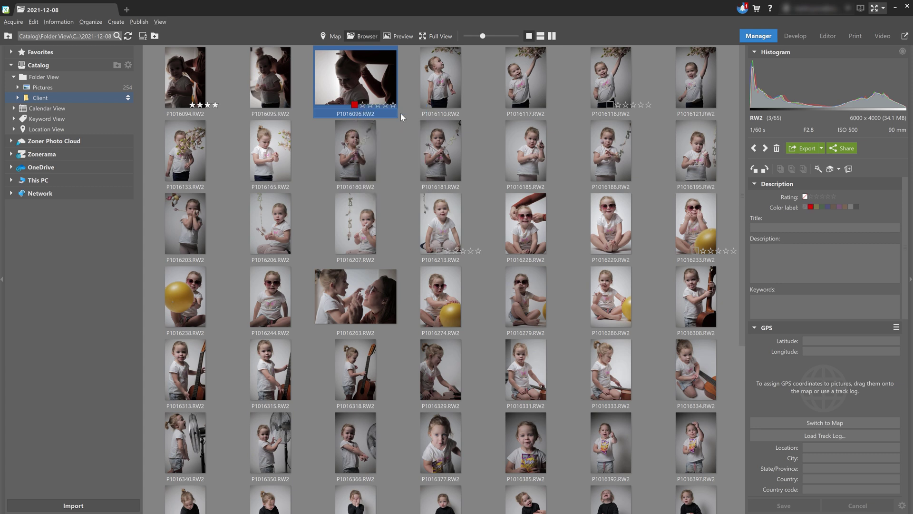